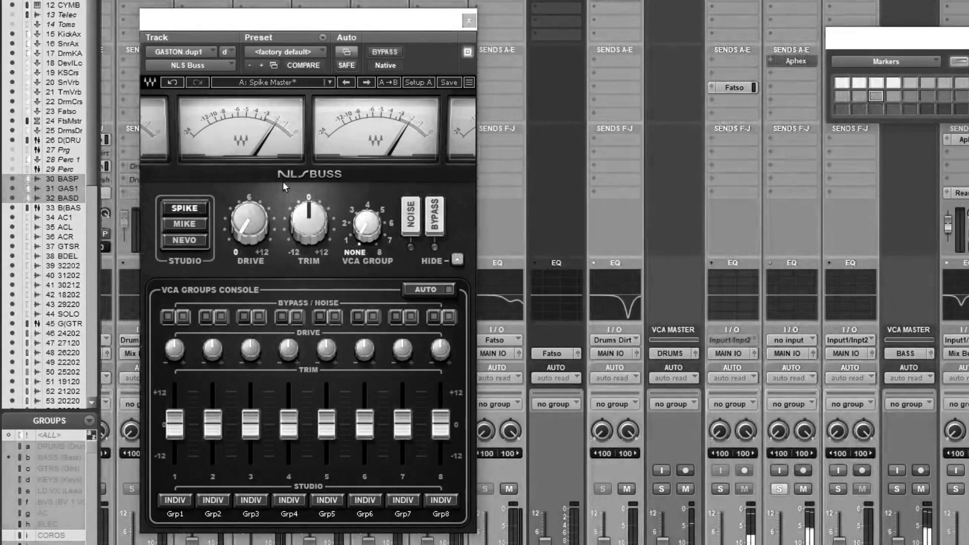
Bypass and re-enable the NLS Buss to hear the dry bass, then select the Nevo model.
click(384, 52)
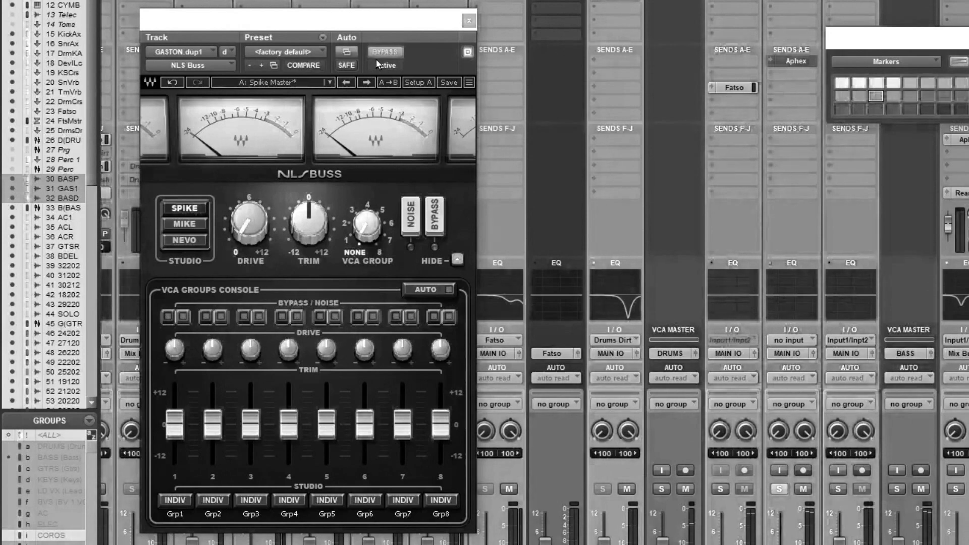
click(376, 60)
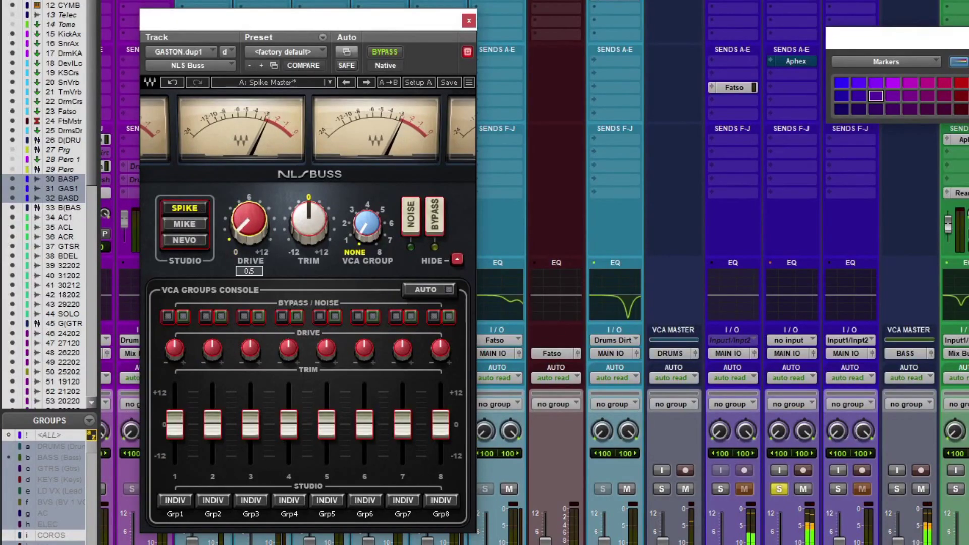
click(189, 241)
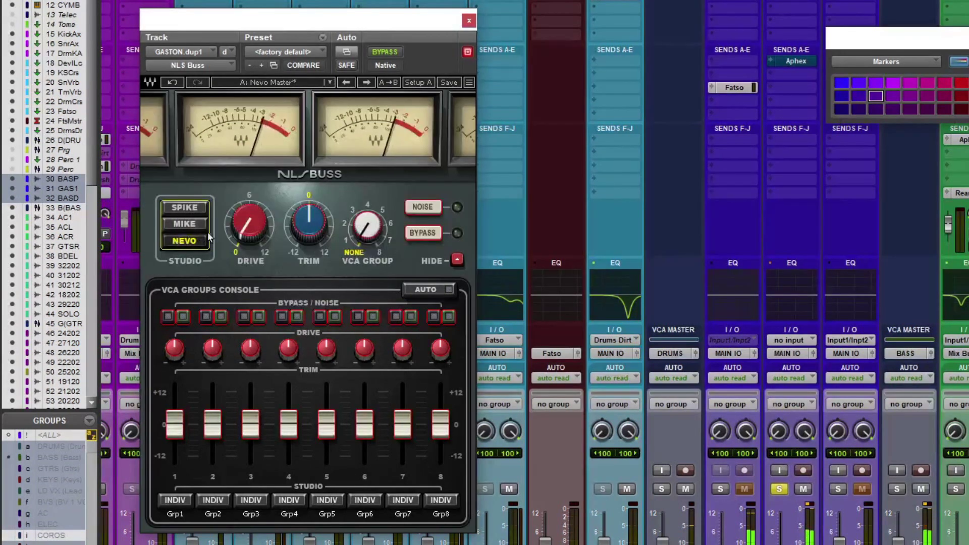
Sweep the drive from maximum to low and back to maximum, then lower the output trim.
drag(251, 228, 250, 190)
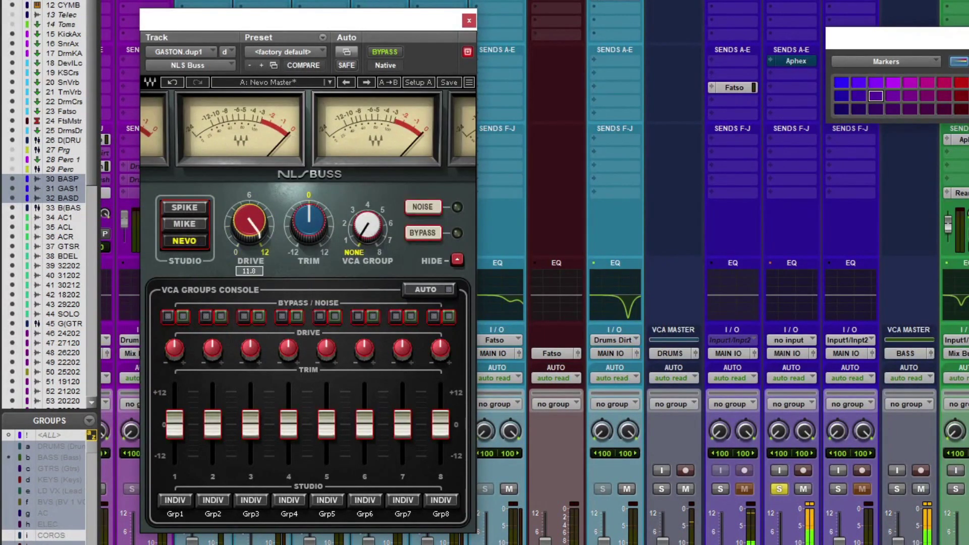
drag(250, 223, 250, 243)
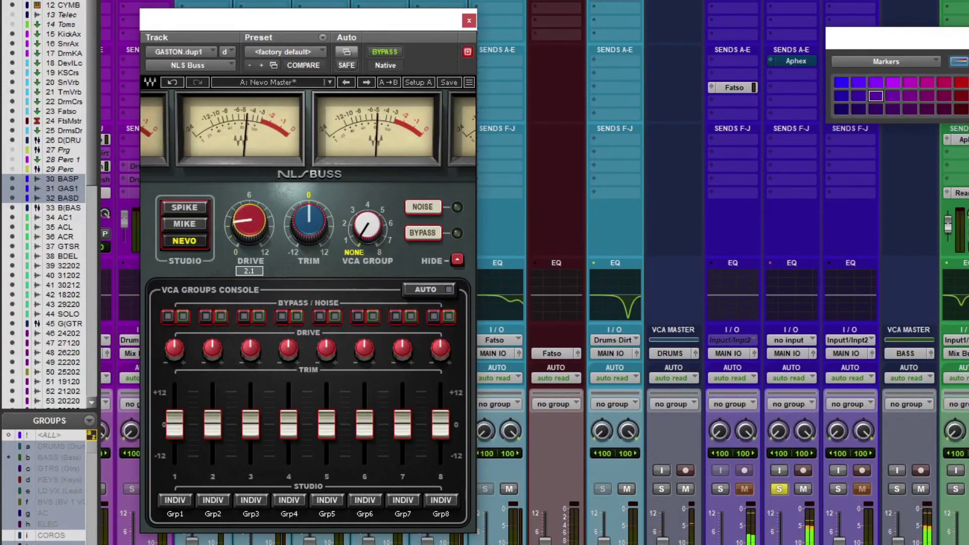
drag(250, 228, 251, 219)
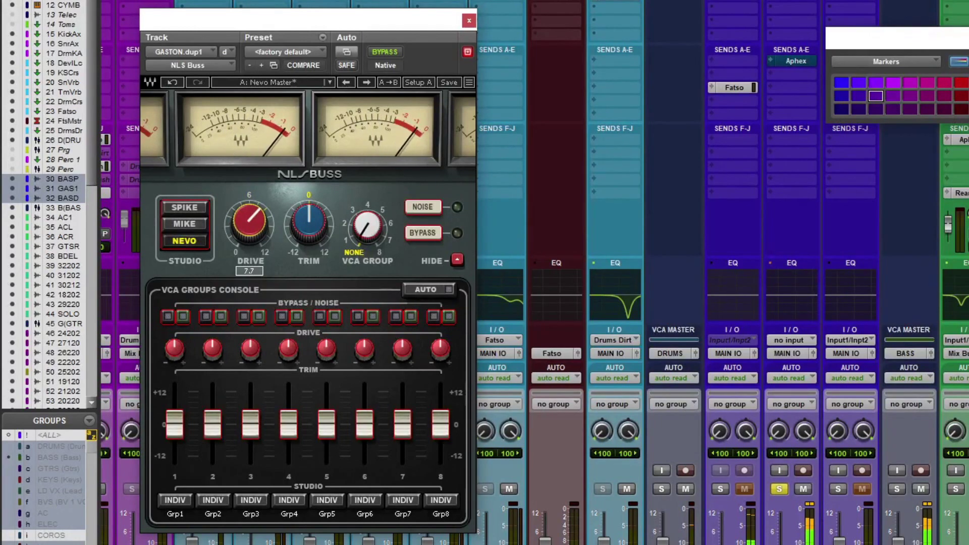
drag(250, 223, 250, 219)
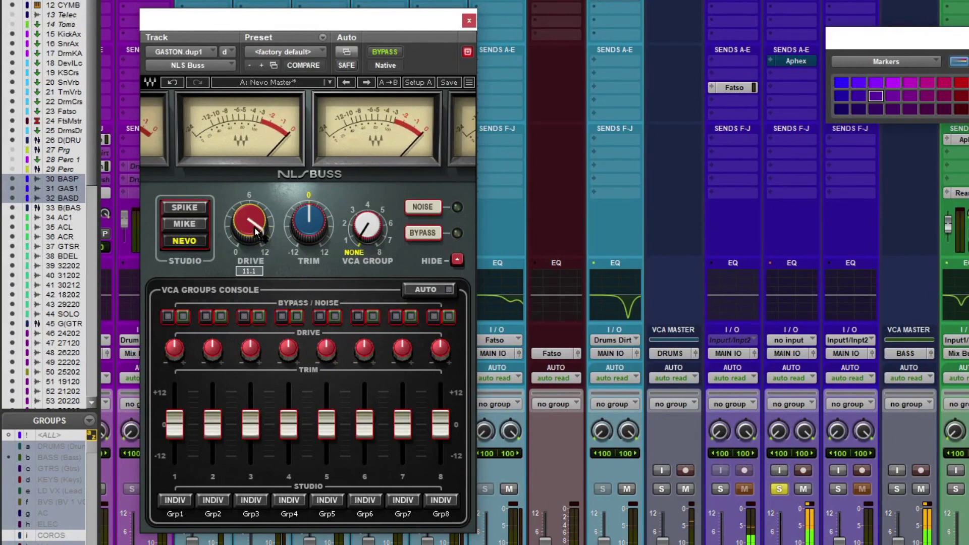
drag(308, 223, 308, 235)
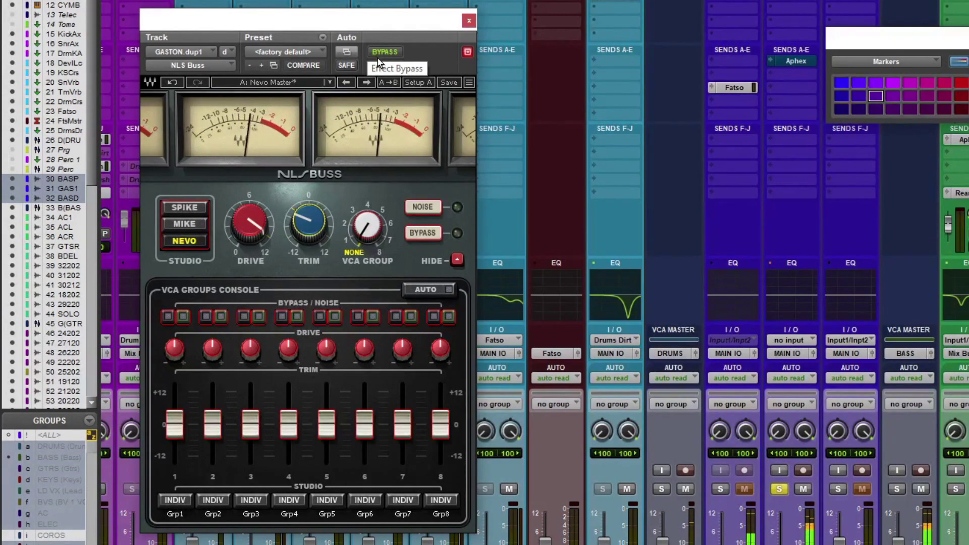
Bypass and re-engage the plugin for comparison, check the trim value, and select the Mike model.
click(384, 52)
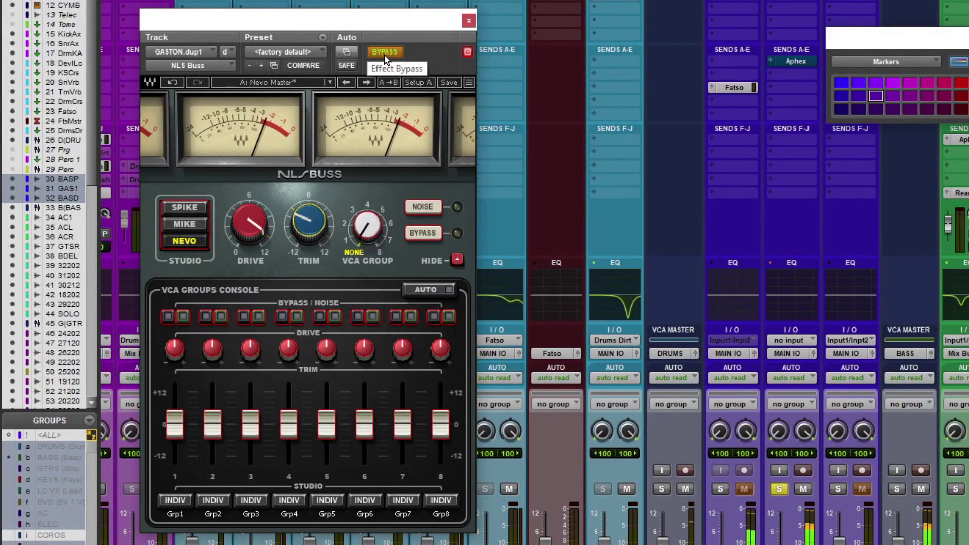
click(384, 54)
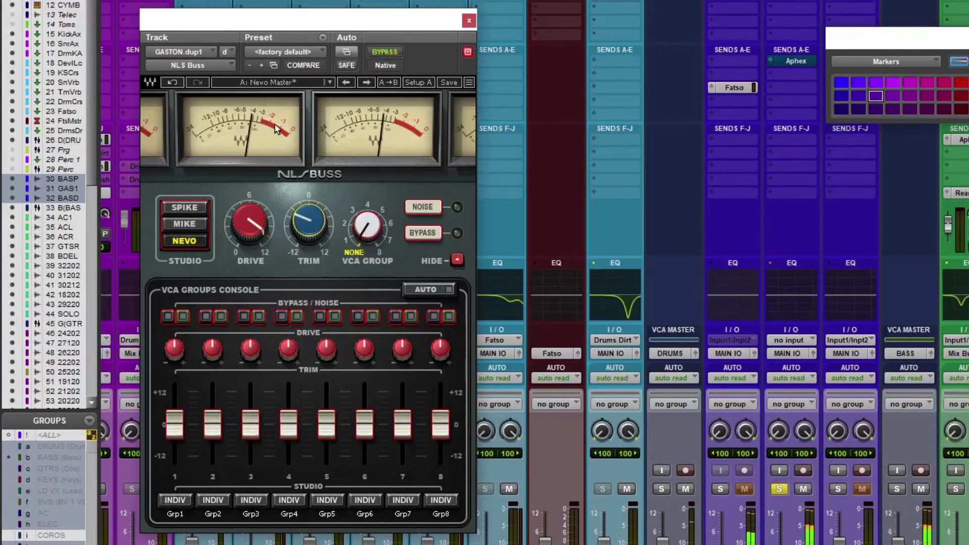
click(304, 228)
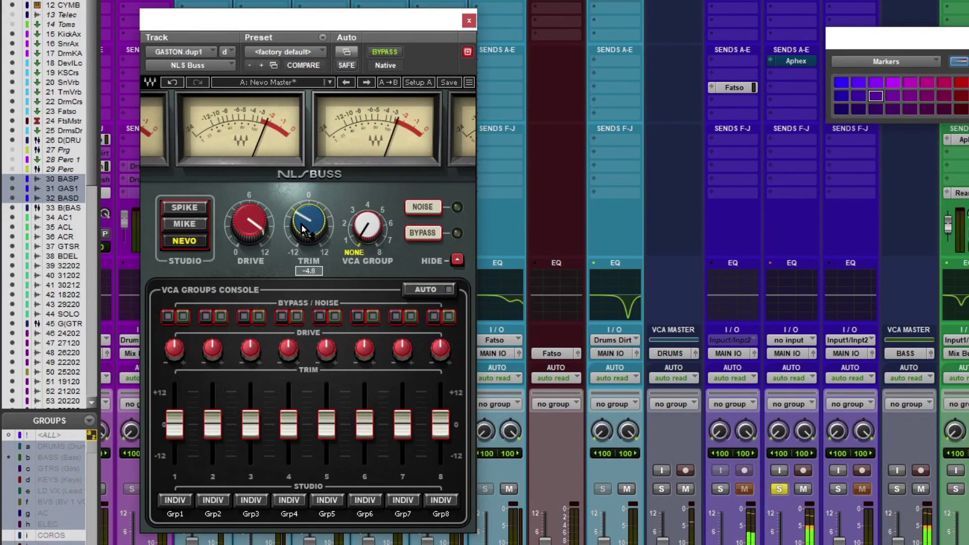
click(183, 222)
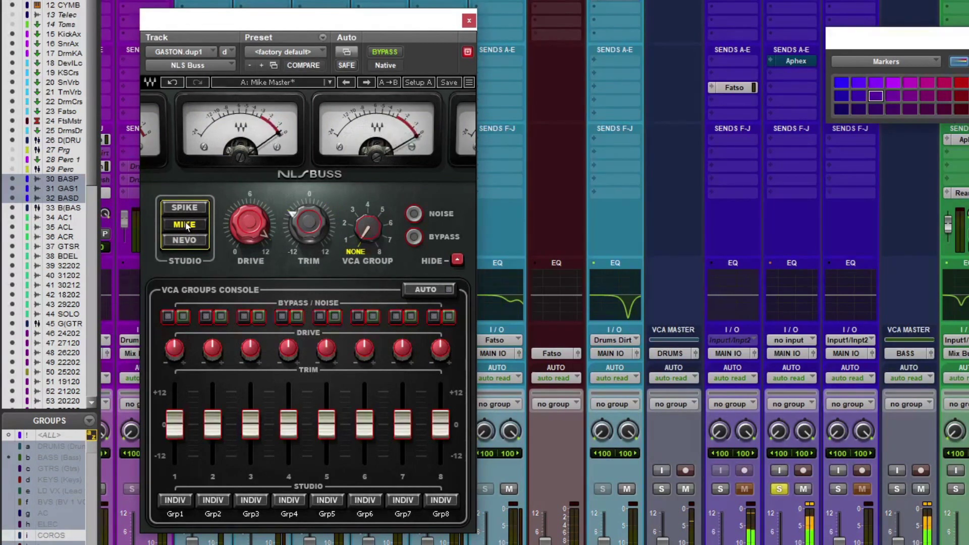
Compare Mike against the dry sound via bypass, then switch to the Spike model.
click(384, 52)
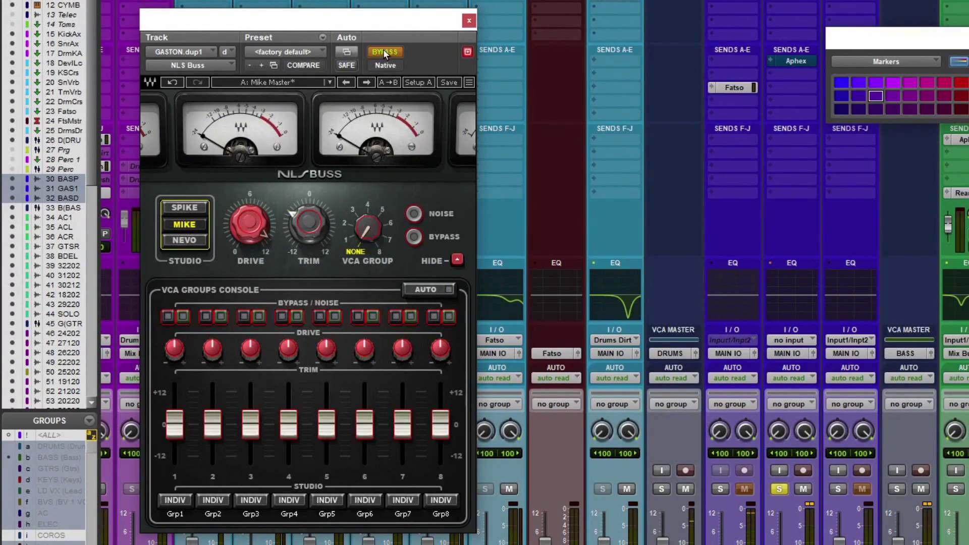
mouse_move(309, 221)
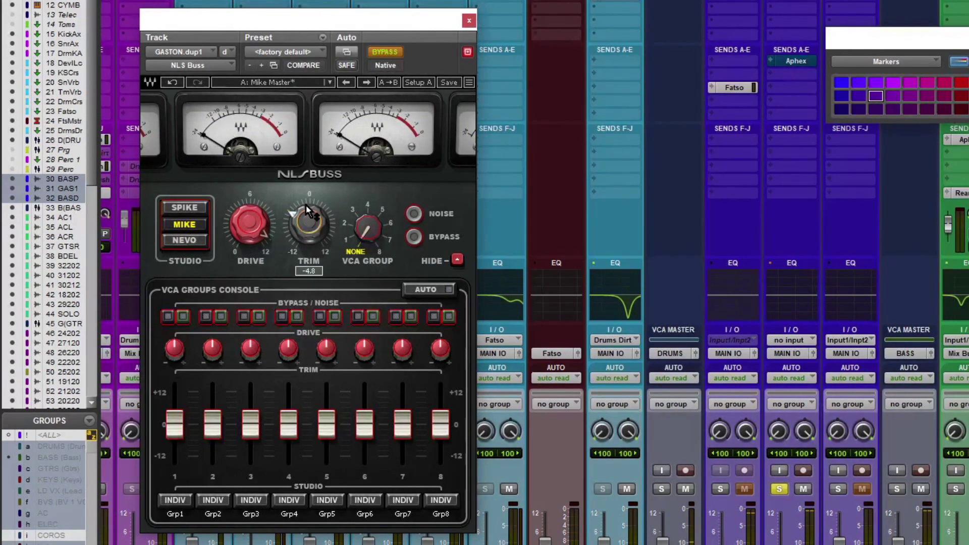
click(374, 52)
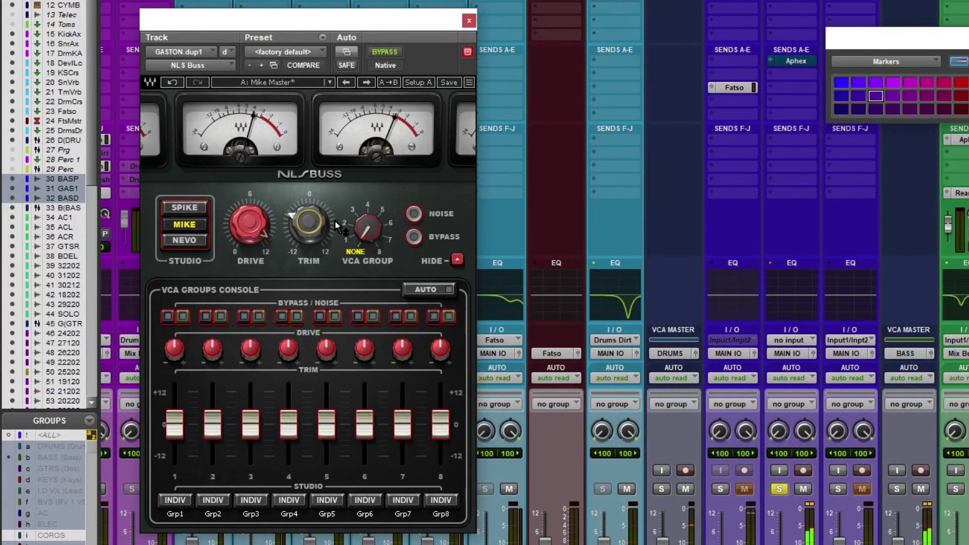
click(191, 209)
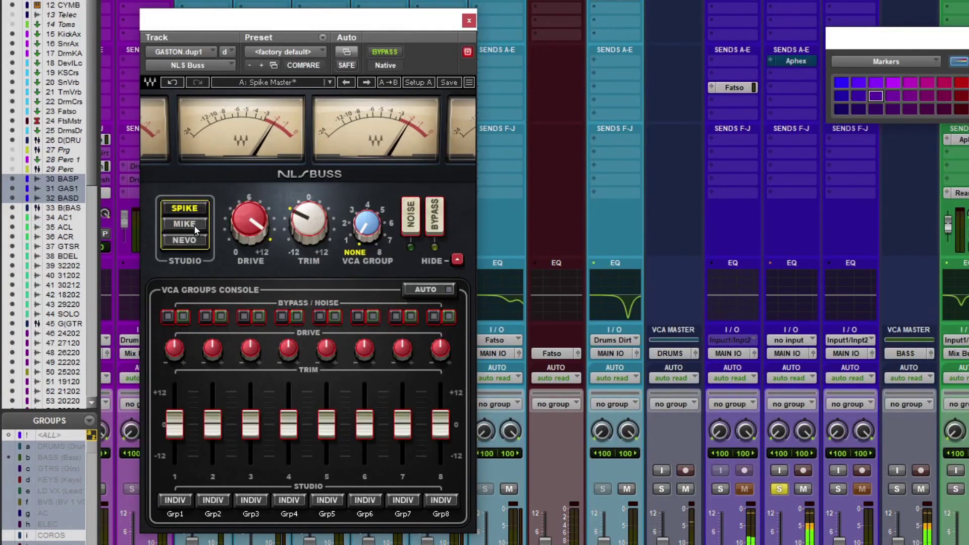
click(189, 241)
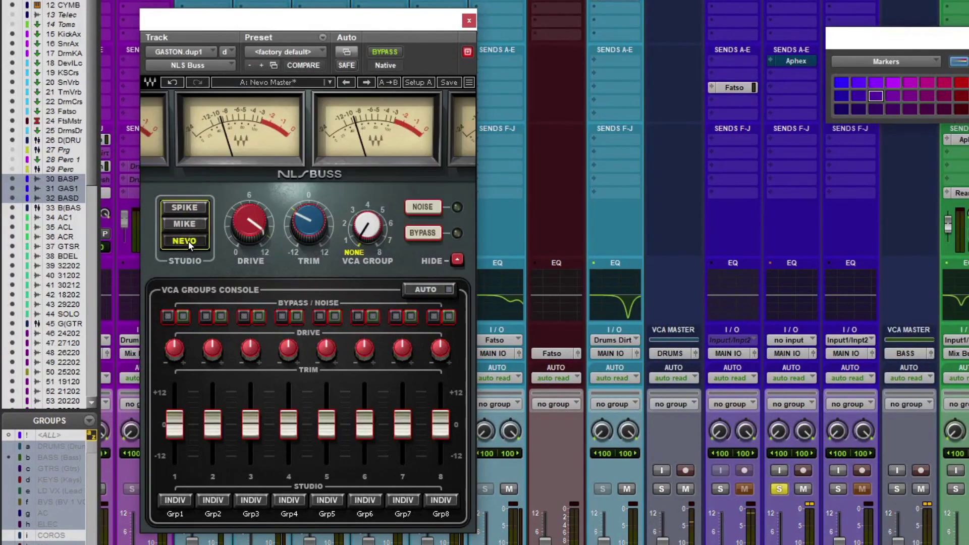
click(191, 211)
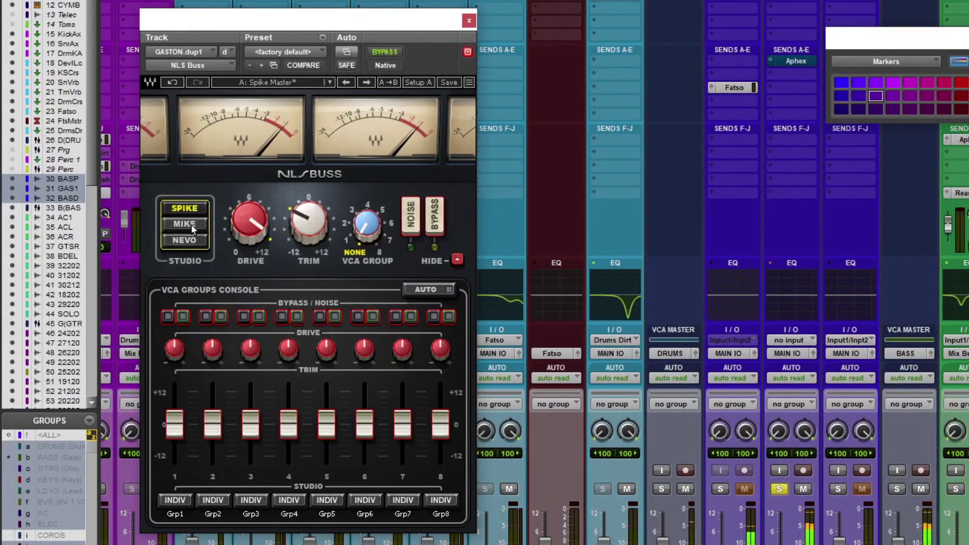
click(189, 222)
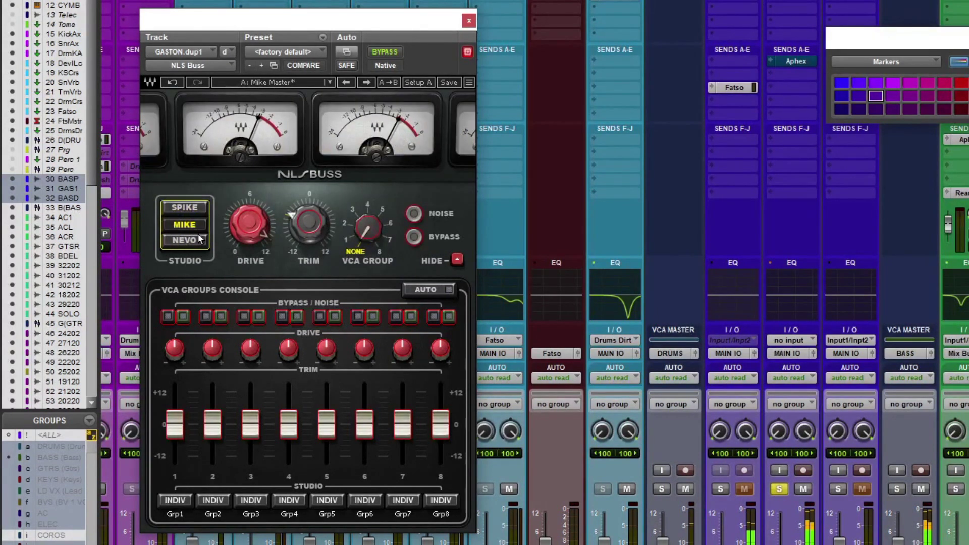